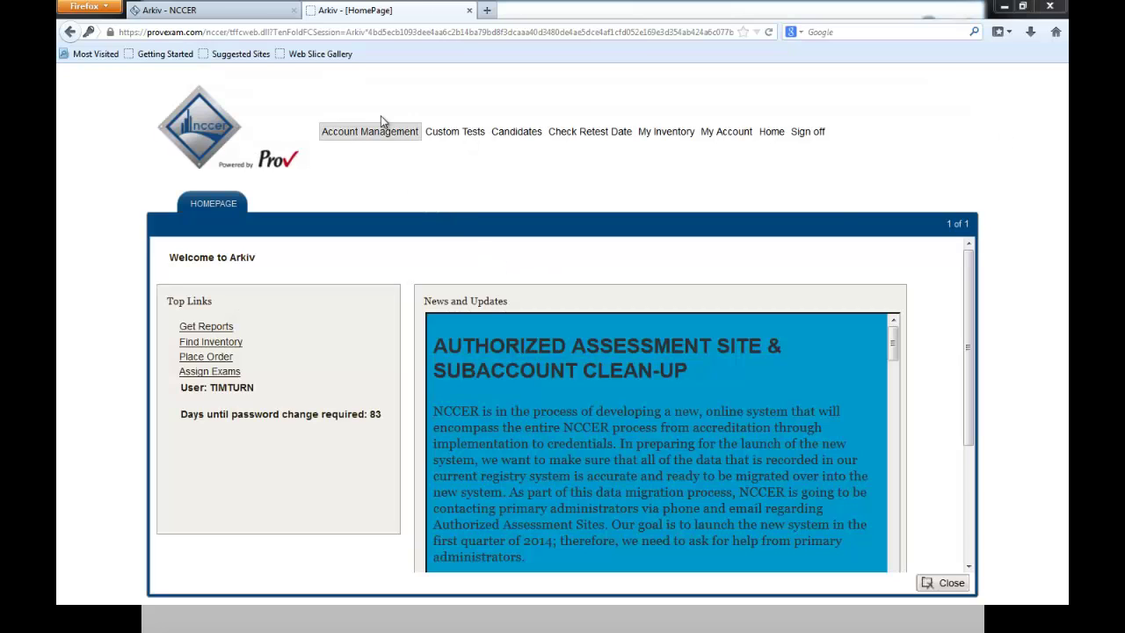
Step: Open Account Management > Accounts and select the Bedrock Hills Construction sub-account row
click(377, 133)
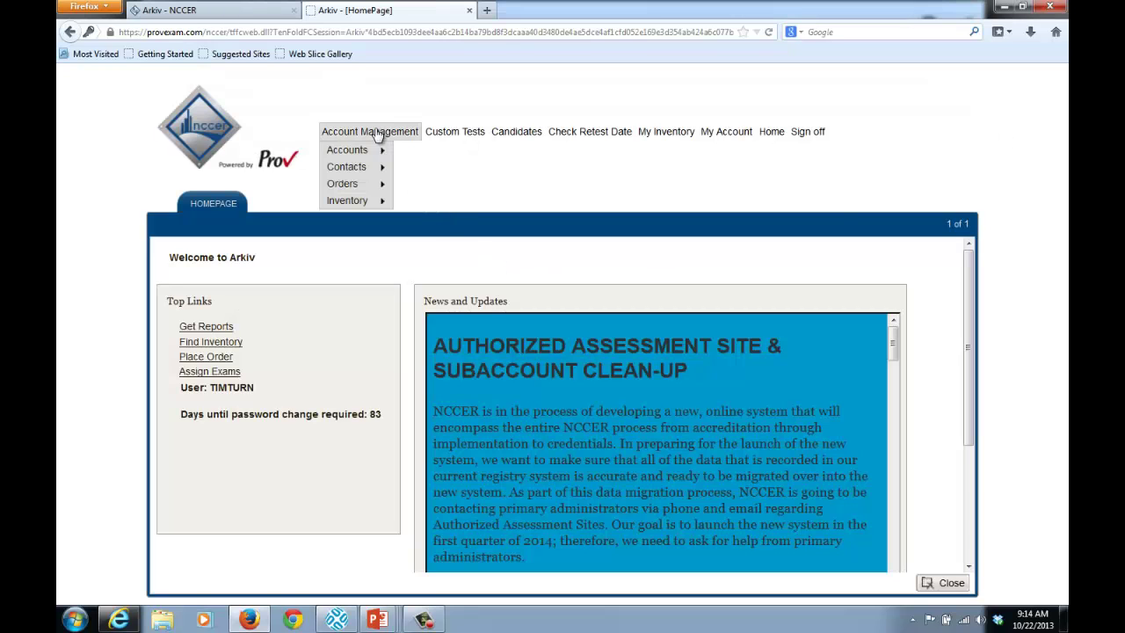
mouse_move(346, 151)
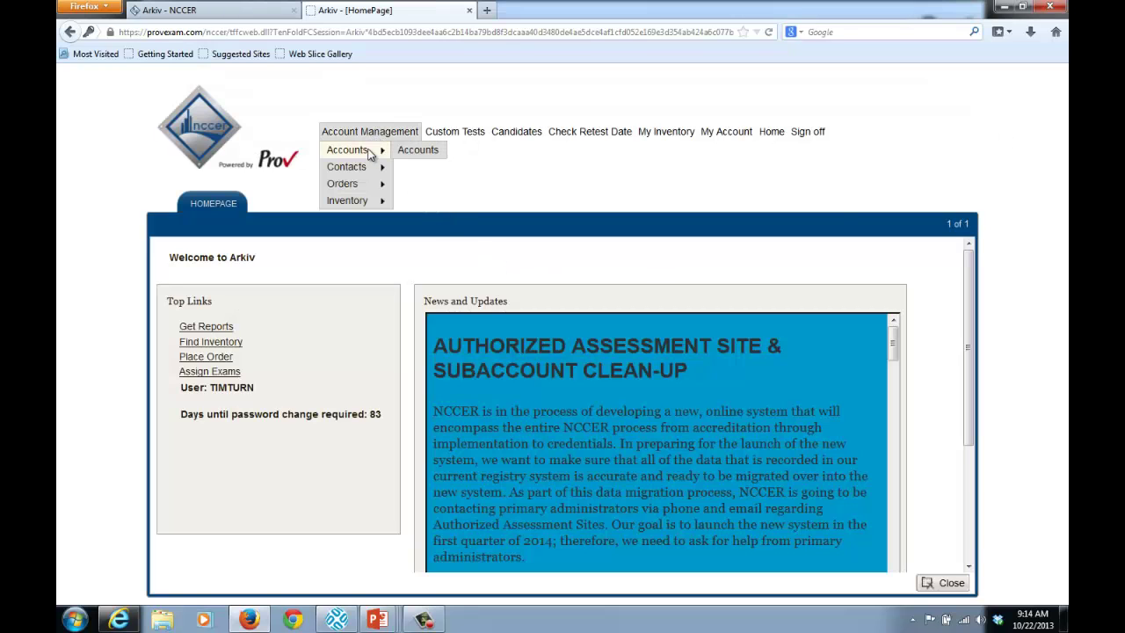
click(426, 153)
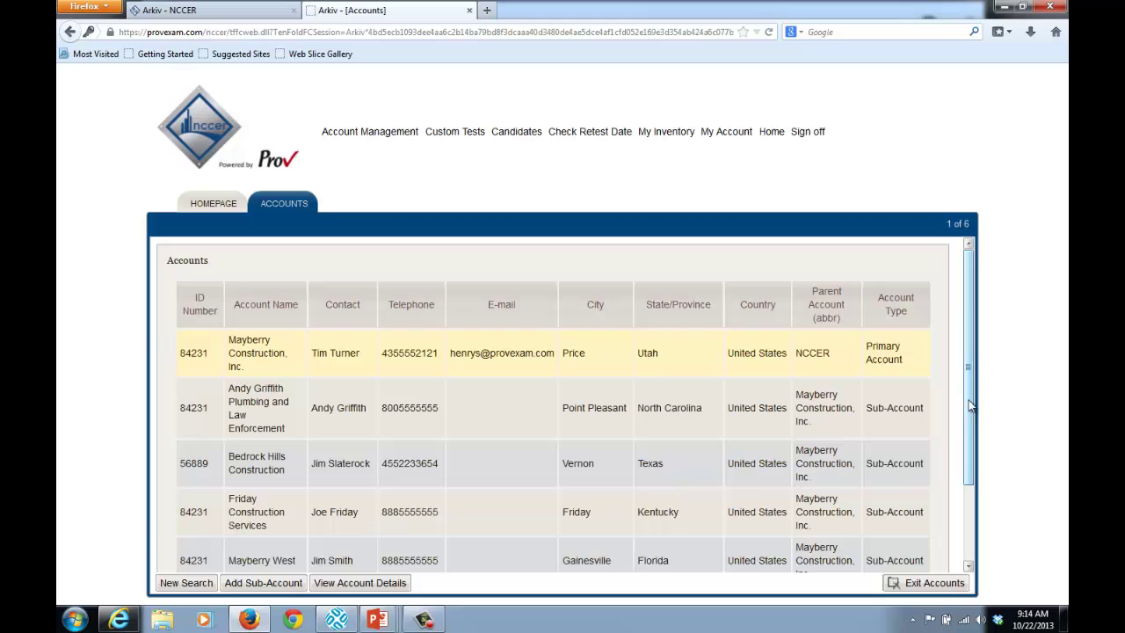
drag(970, 404, 978, 471)
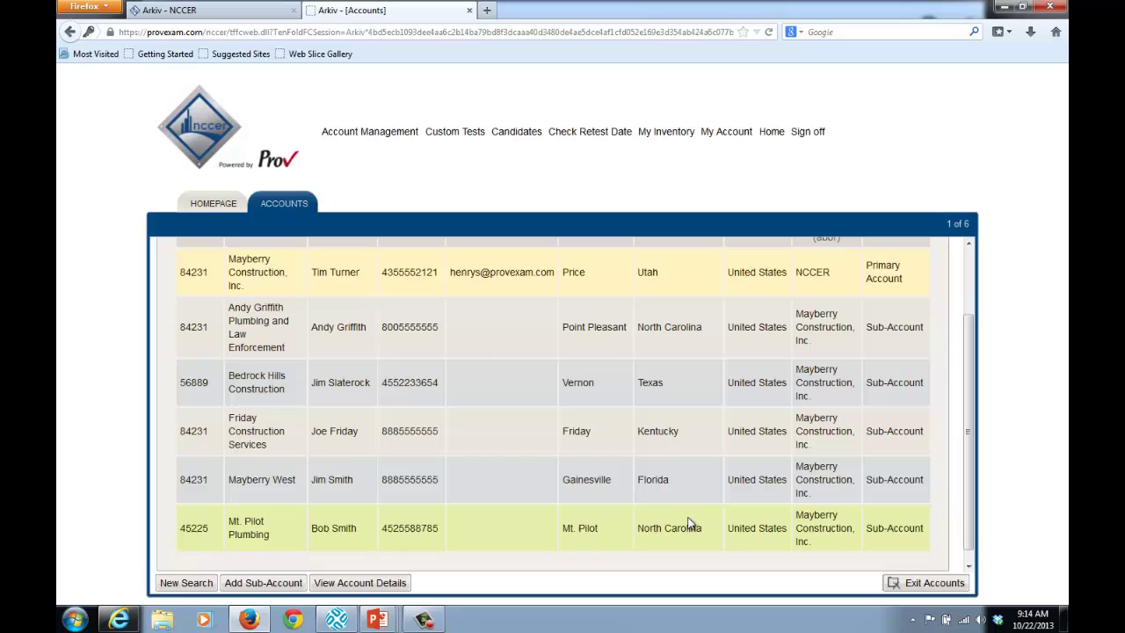
click(289, 381)
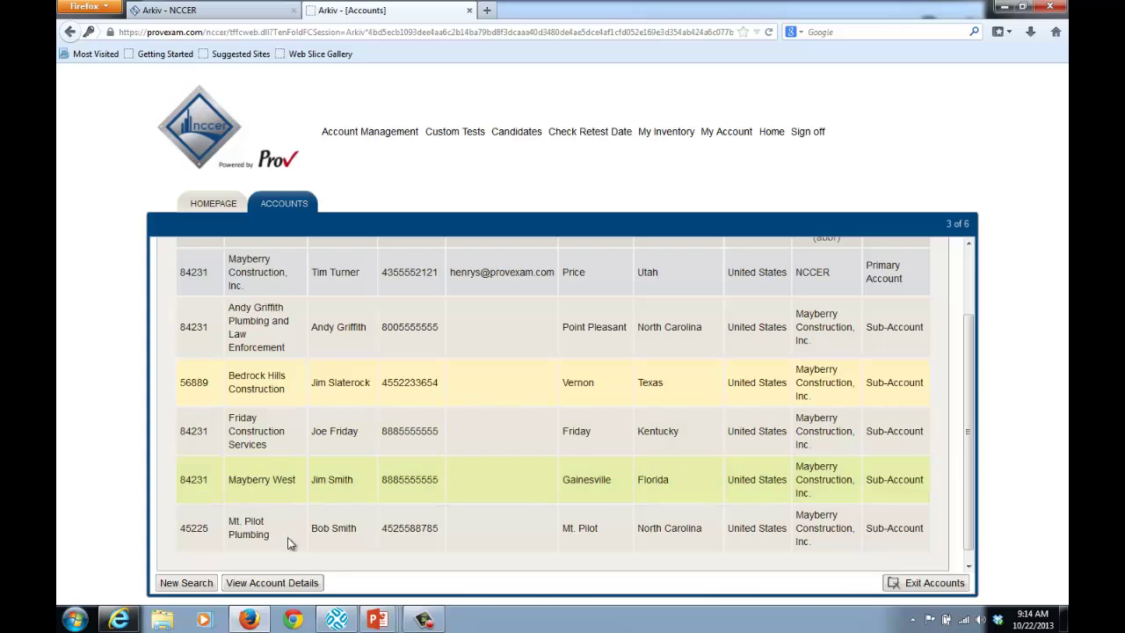
Step: Open the Bedrock Hills Construction account details and show its Users (Contacts) section
click(288, 585)
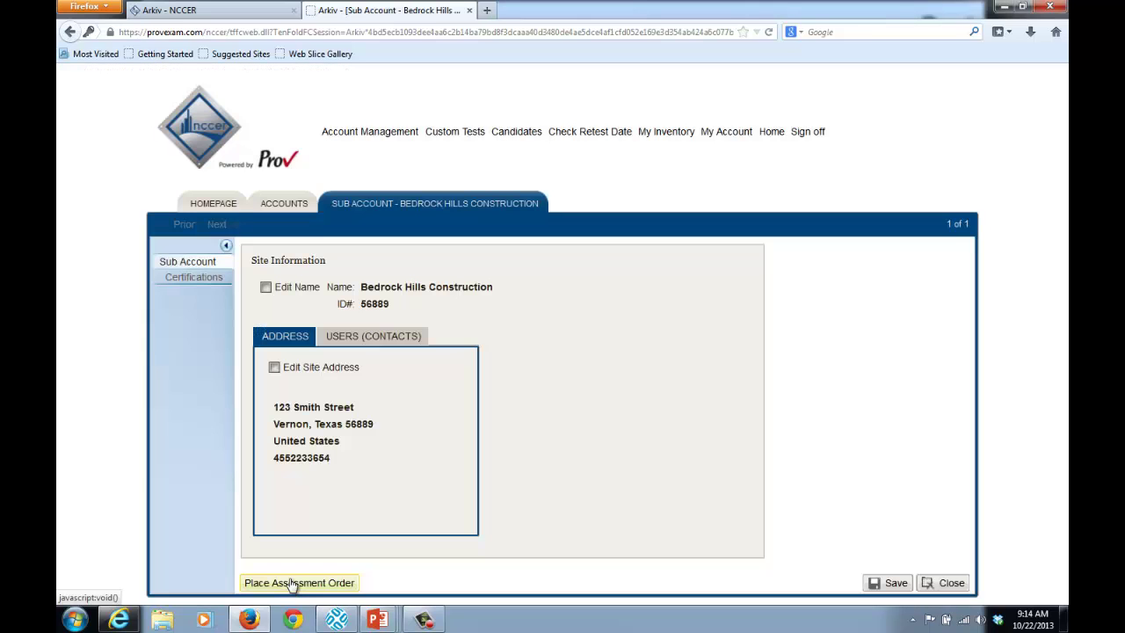
click(387, 340)
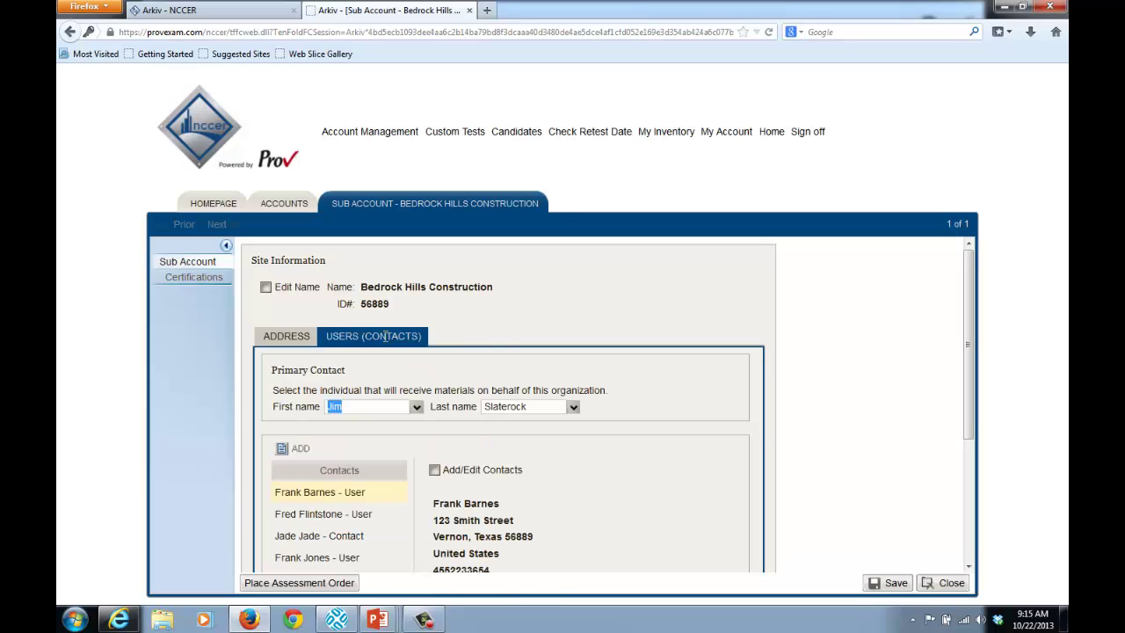
drag(974, 284, 974, 334)
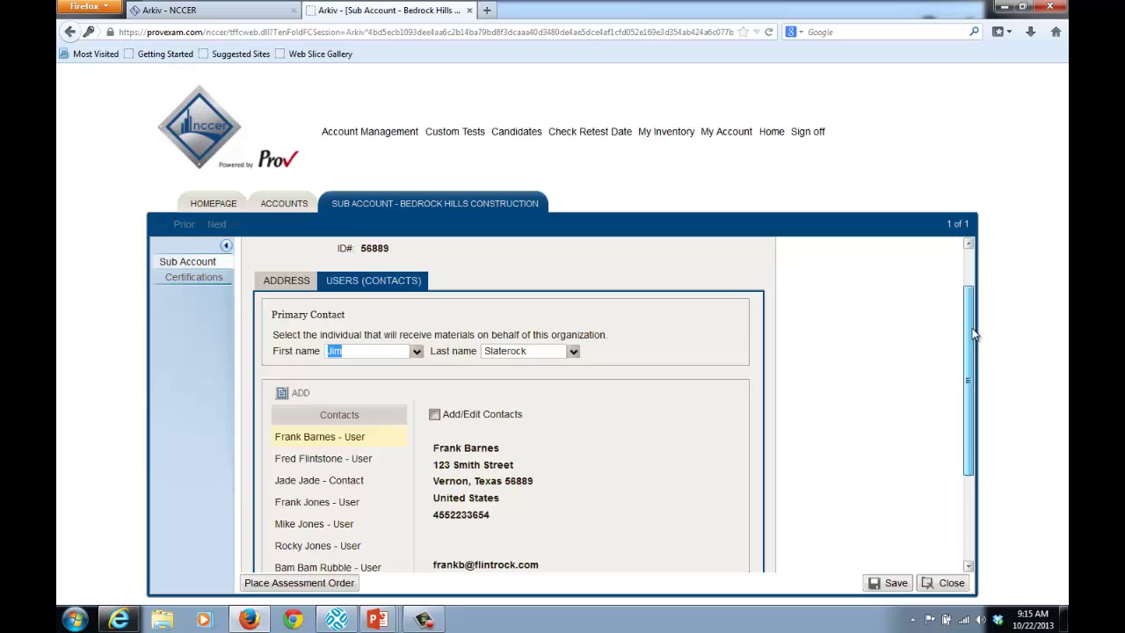
scroll(802, 360, down, 2)
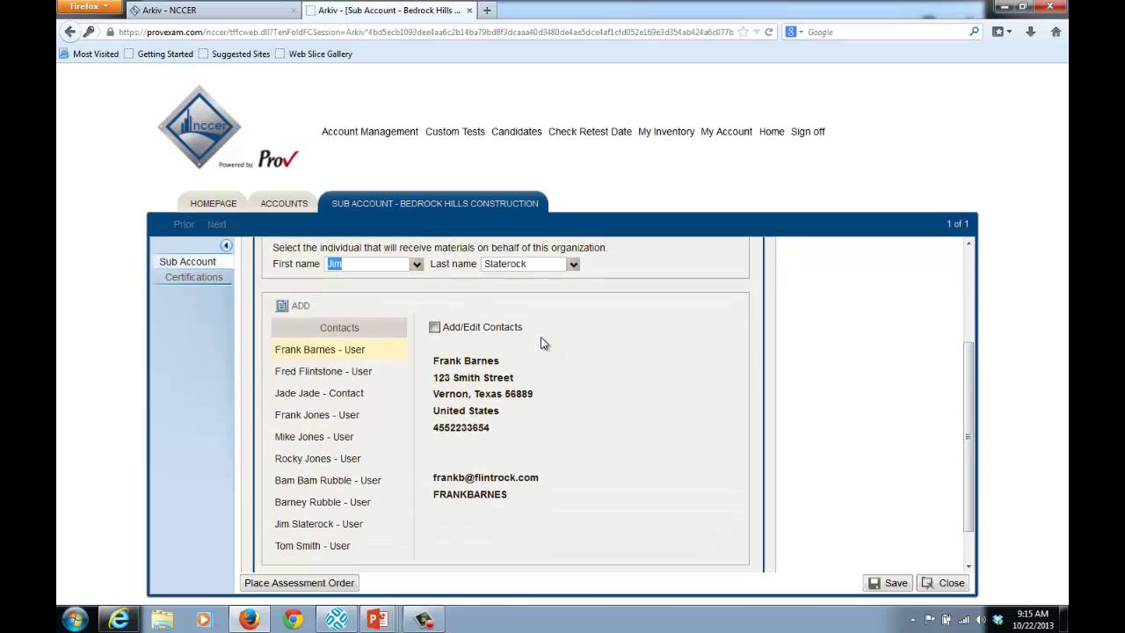
Step: Start a new contact and enter the user's first name, last name and e-mail address
click(299, 307)
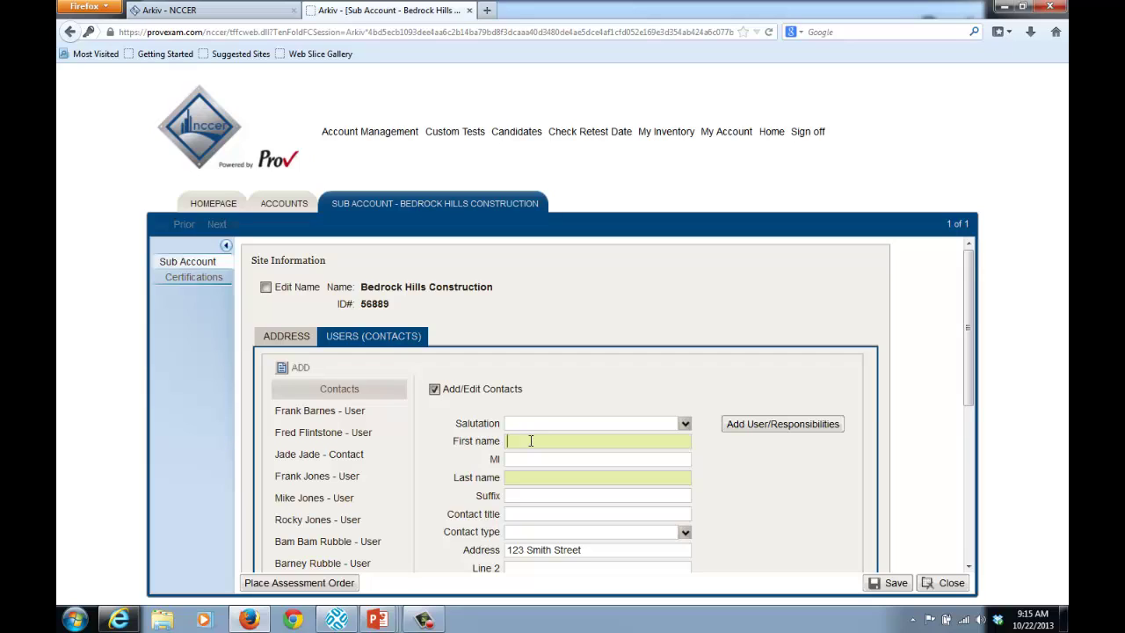
key(Tab)
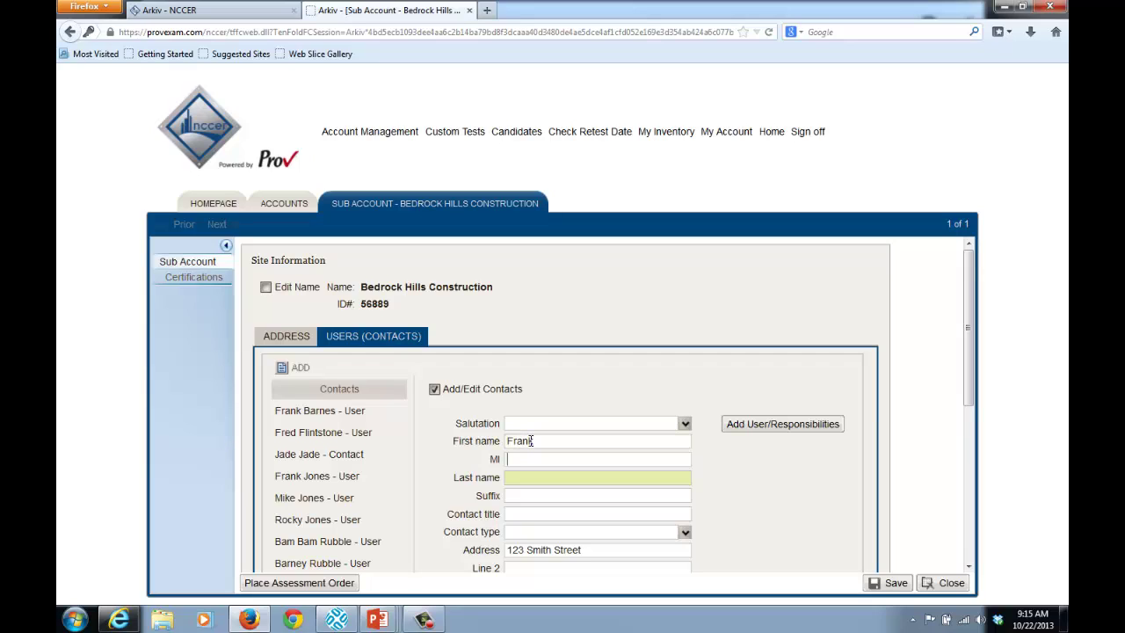
scroll(638, 522, down, 3)
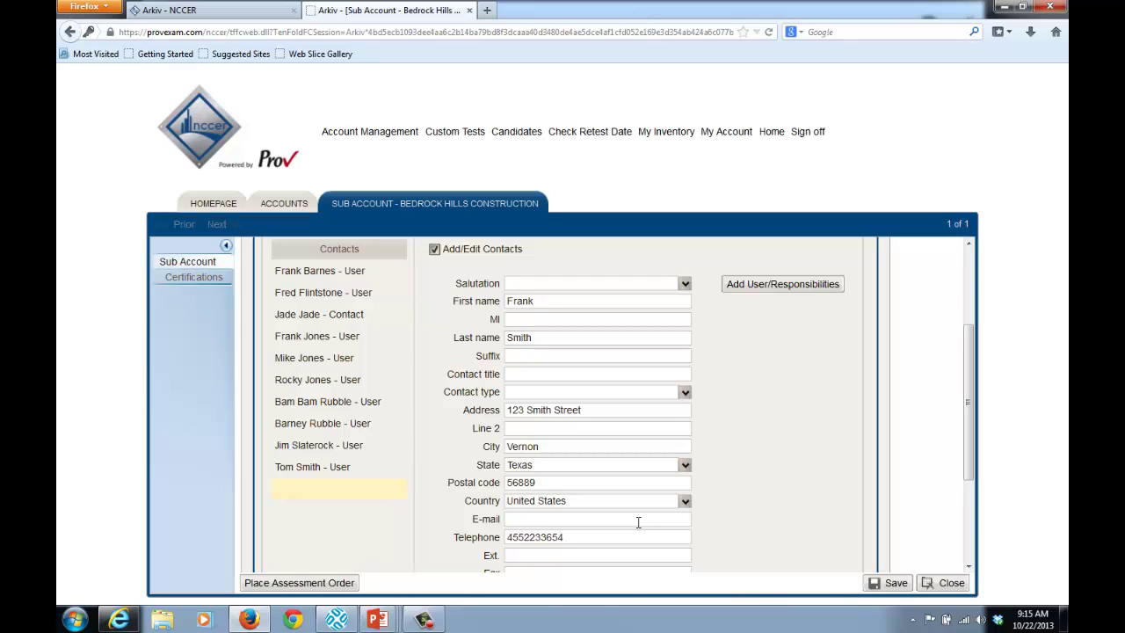
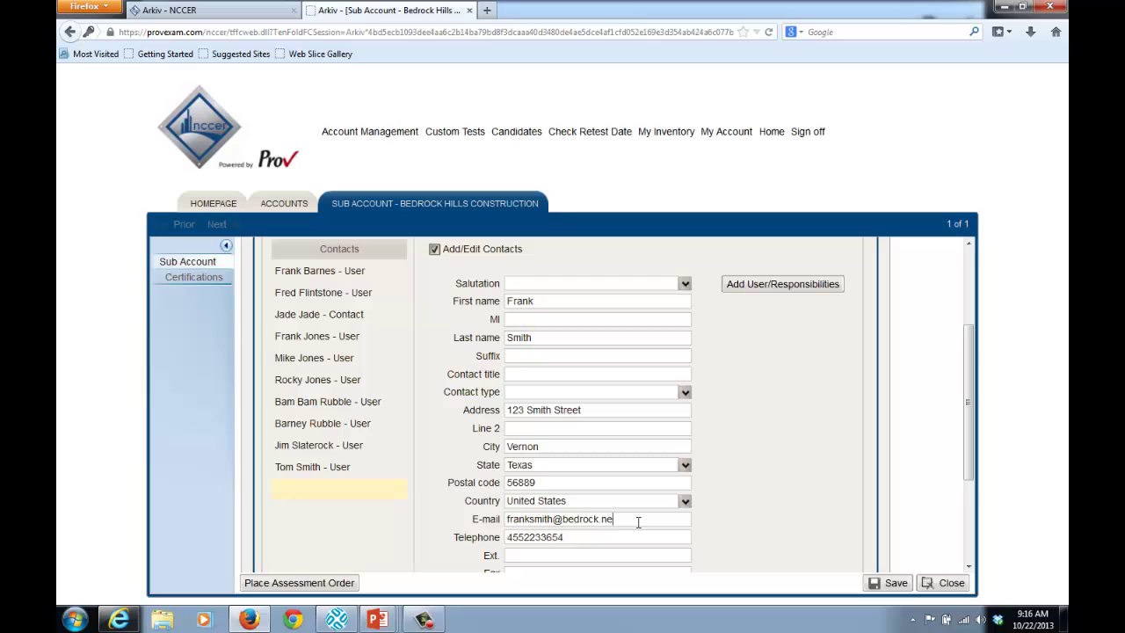
Step: Create a login for the new contact with its user name and a confirmed password
click(799, 285)
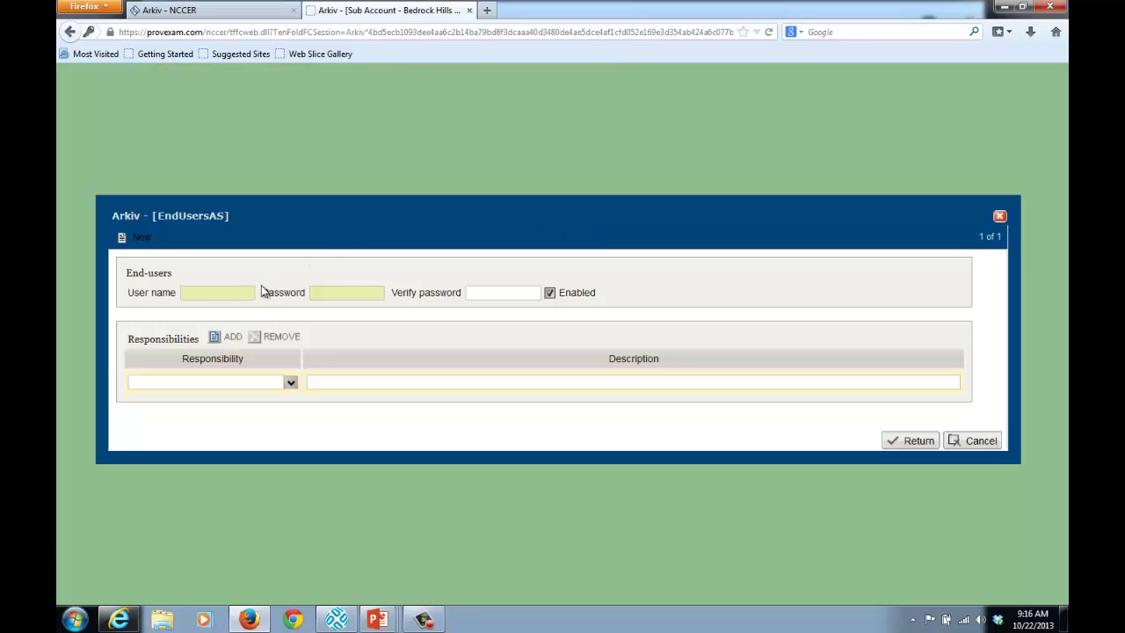
click(228, 291)
key(Tab)
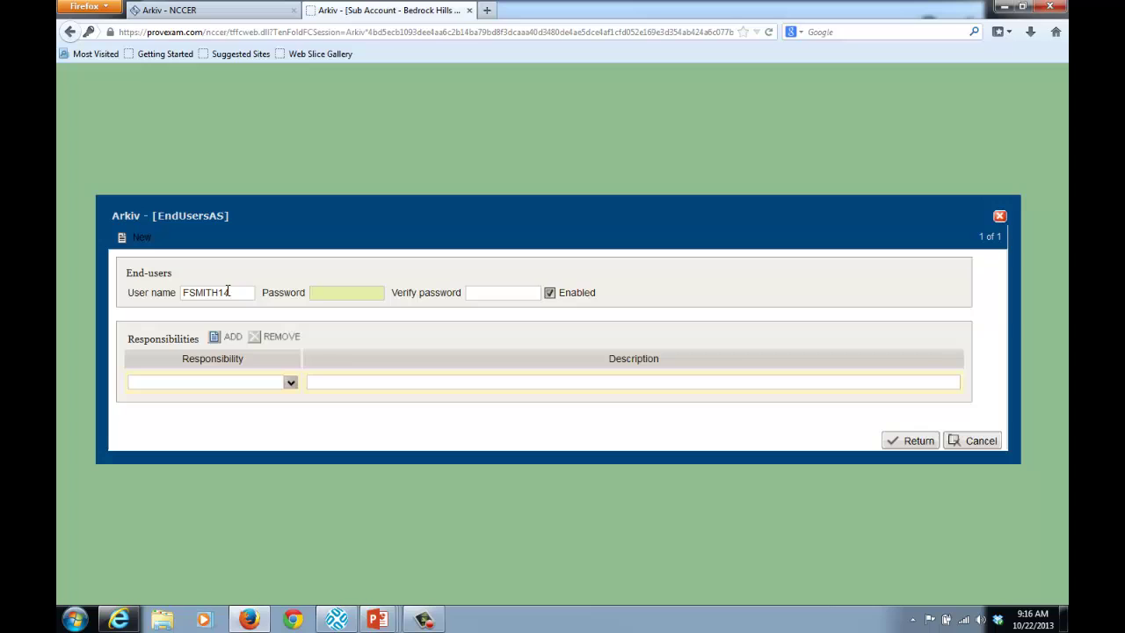
text(********)
key(Tab)
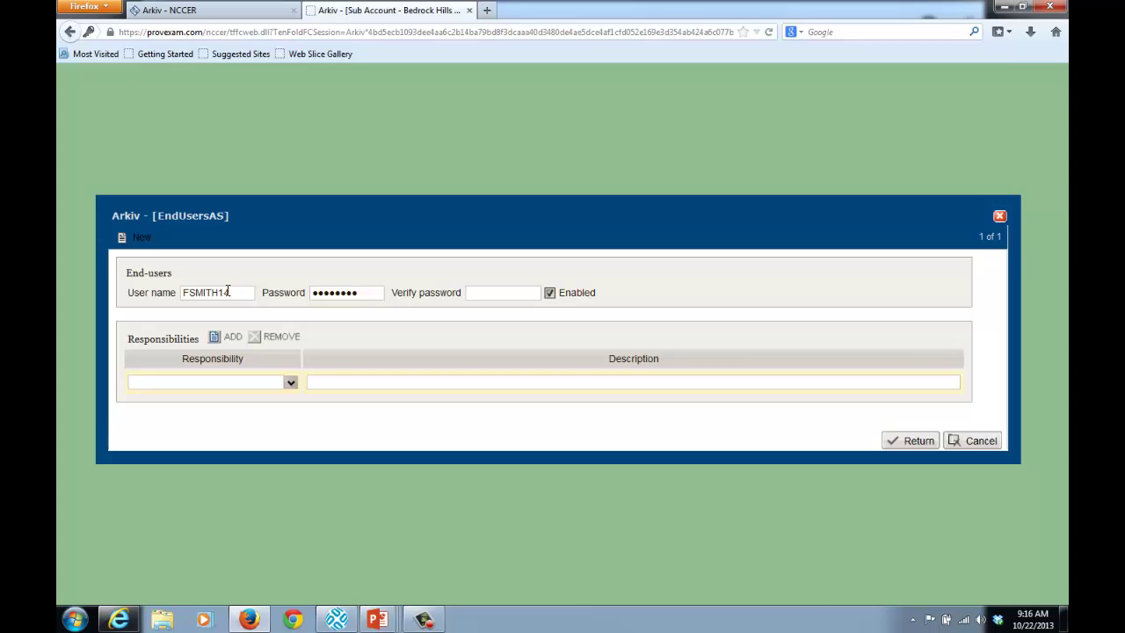
text(********)
key(Tab)
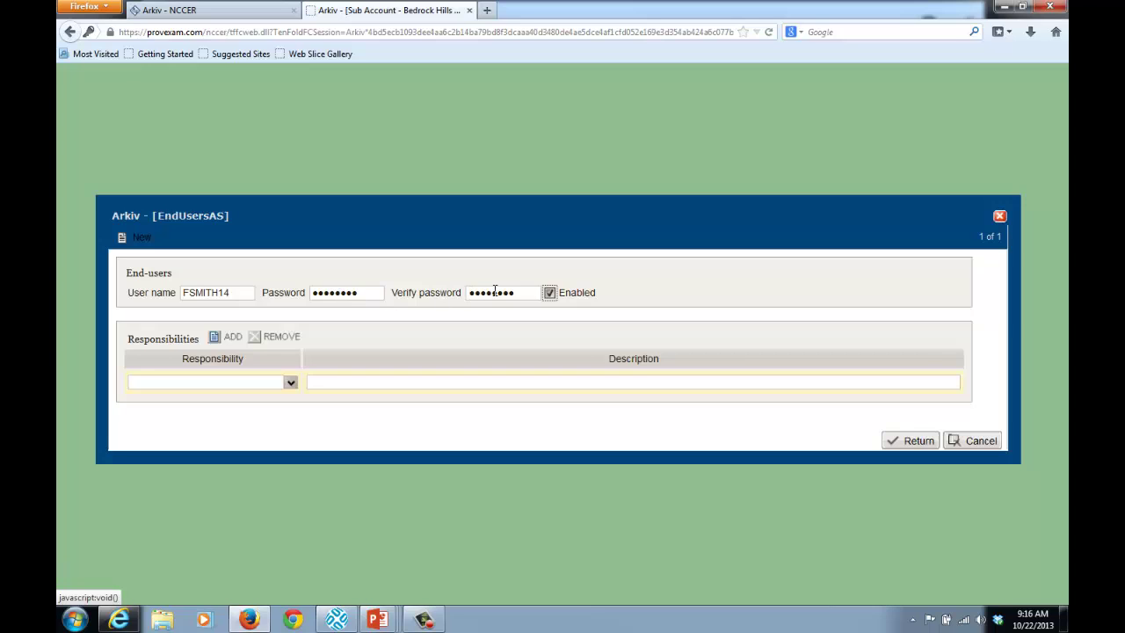
Step: Assign the Coordinator and Give Tests responsibilities to the login and confirm it
click(291, 383)
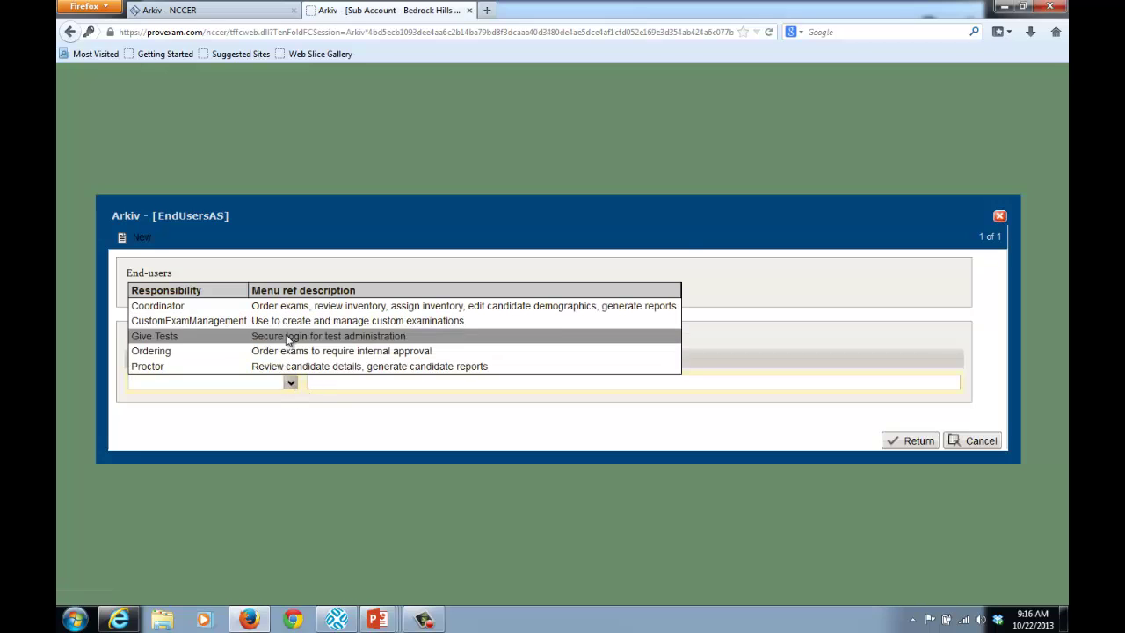
click(306, 309)
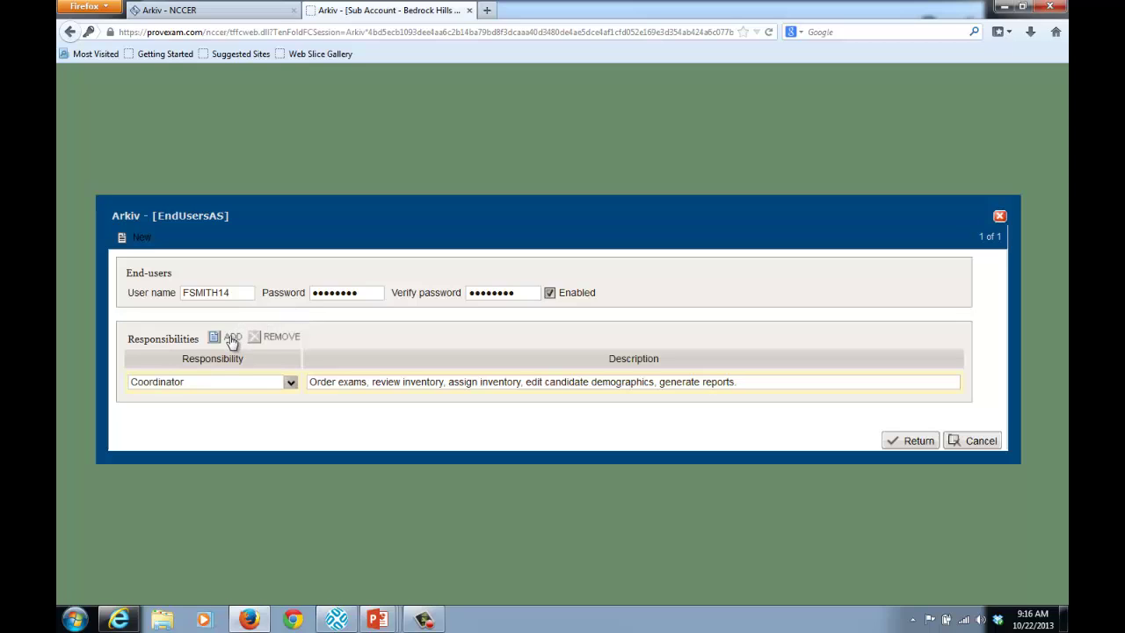
click(230, 338)
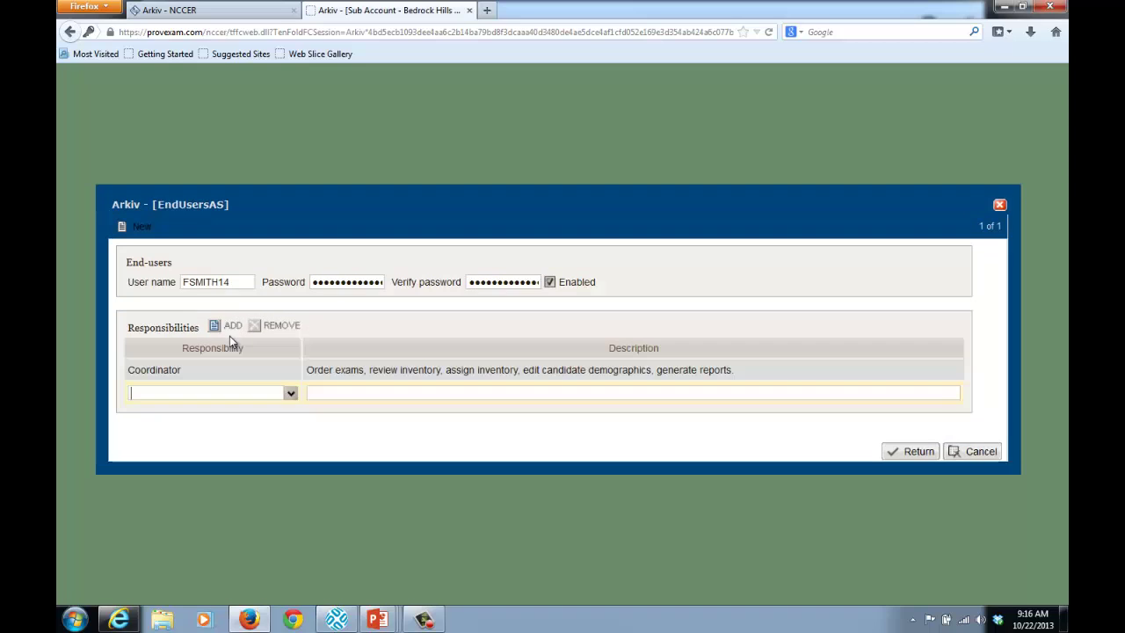
click(291, 394)
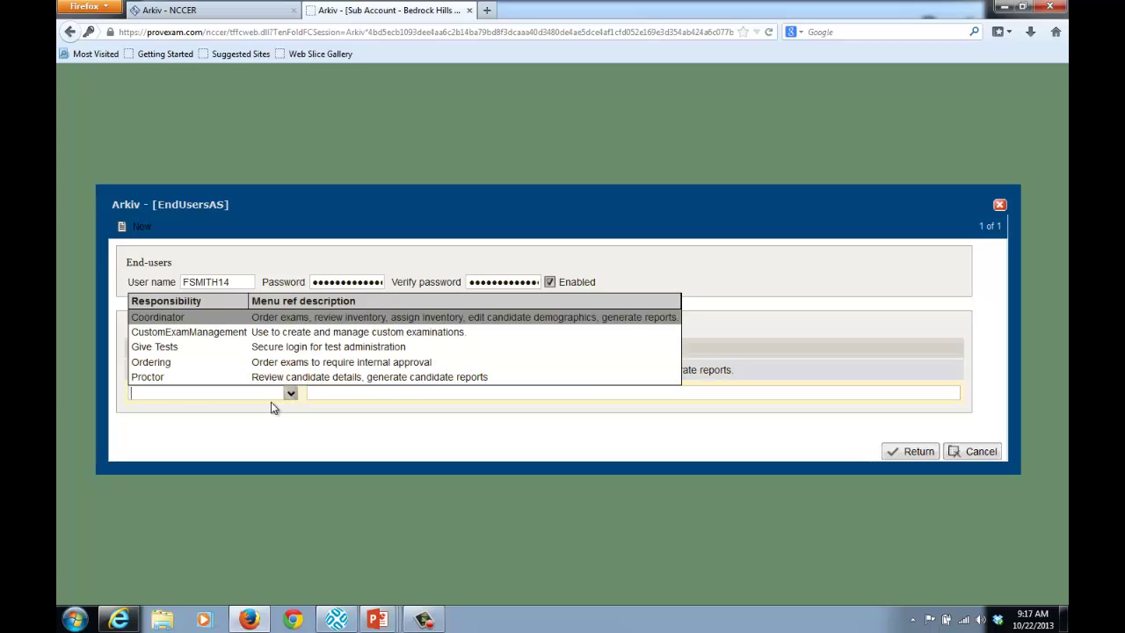
click(265, 350)
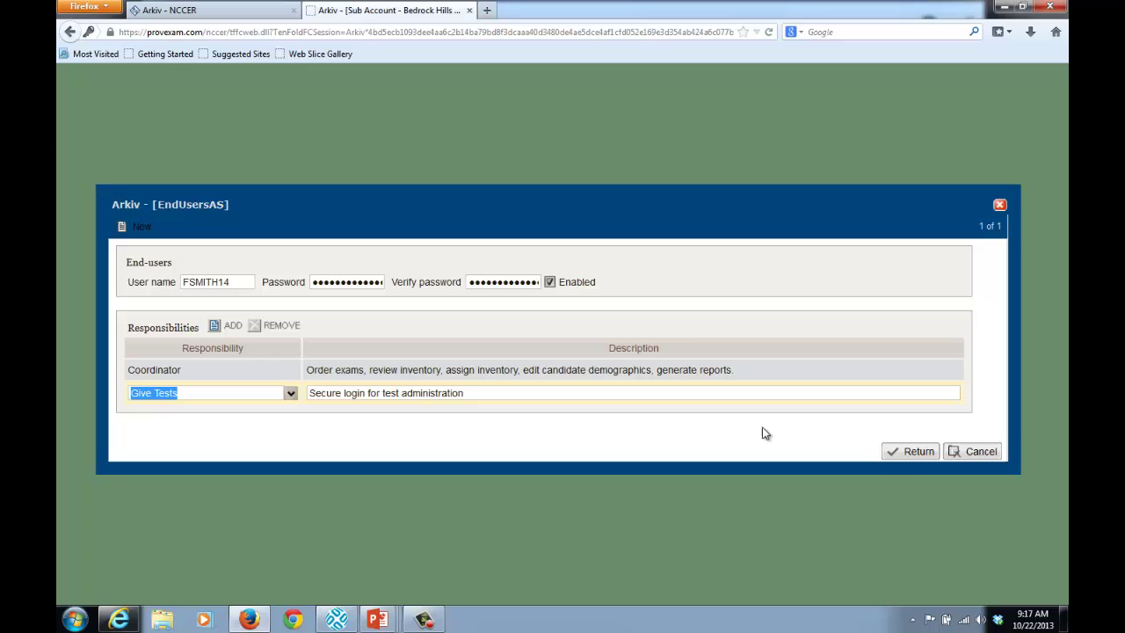
click(917, 454)
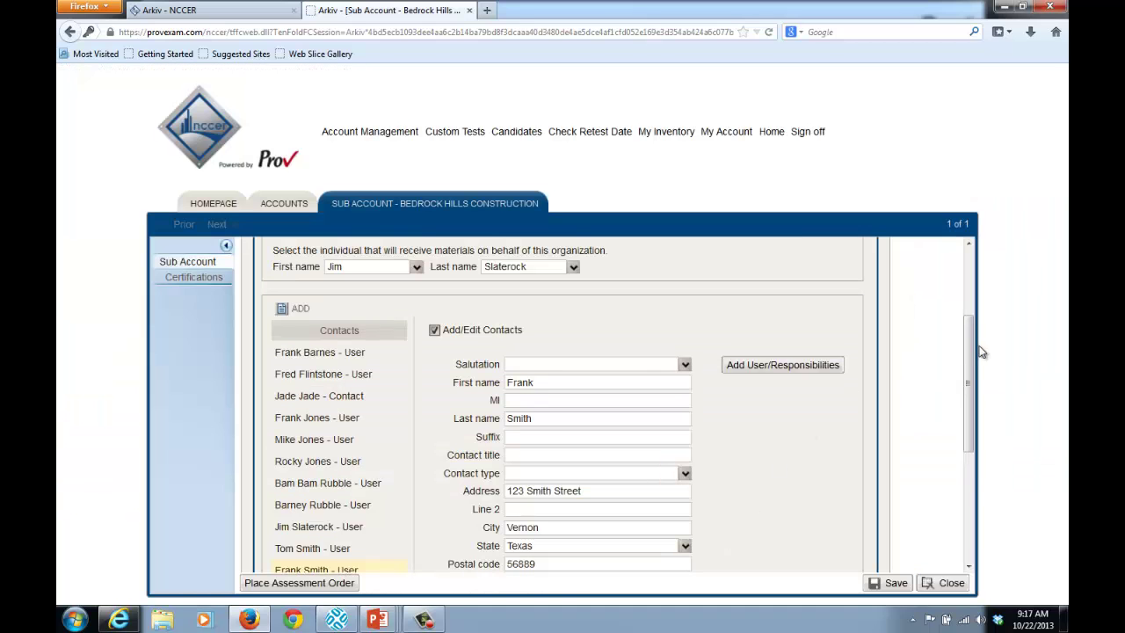
Step: Save the new user's contact details
drag(969, 351, 974, 459)
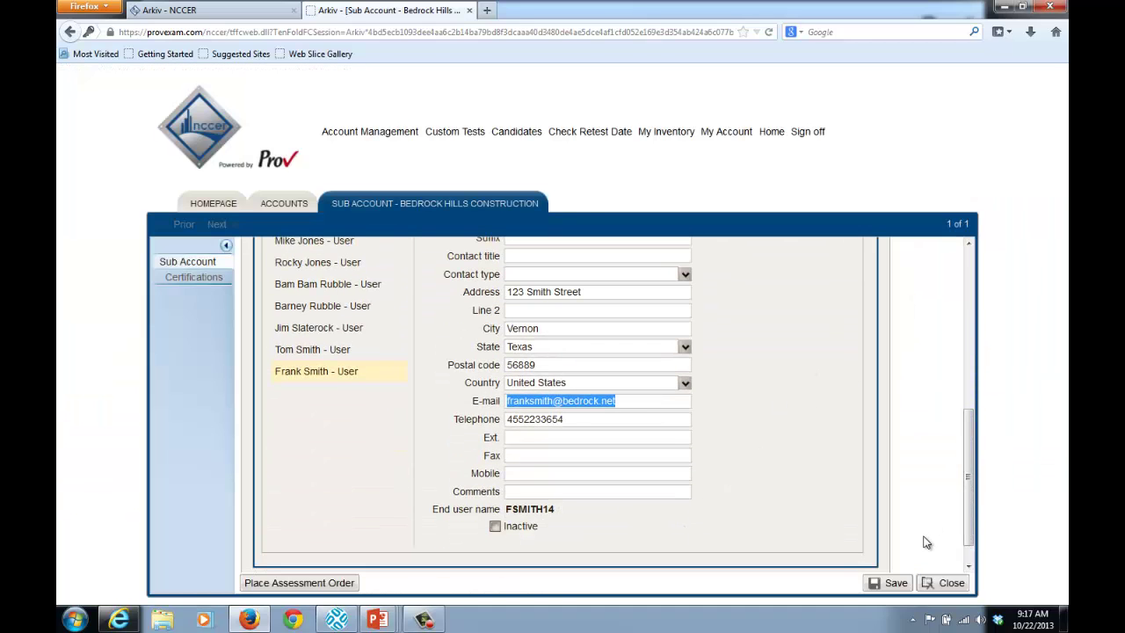
click(895, 583)
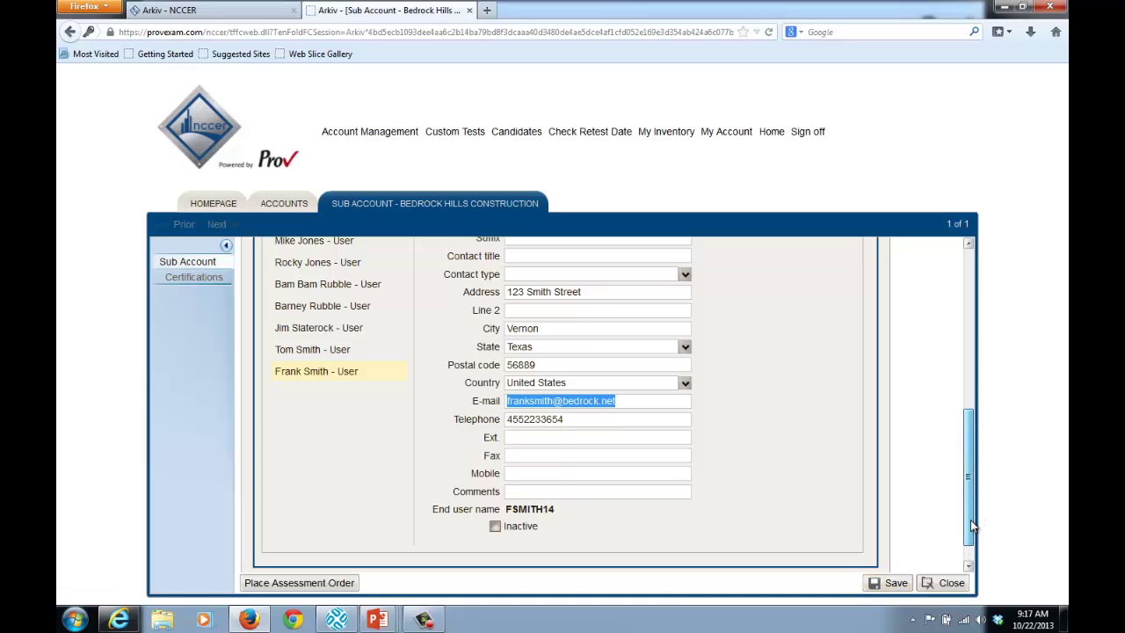
drag(970, 526, 978, 458)
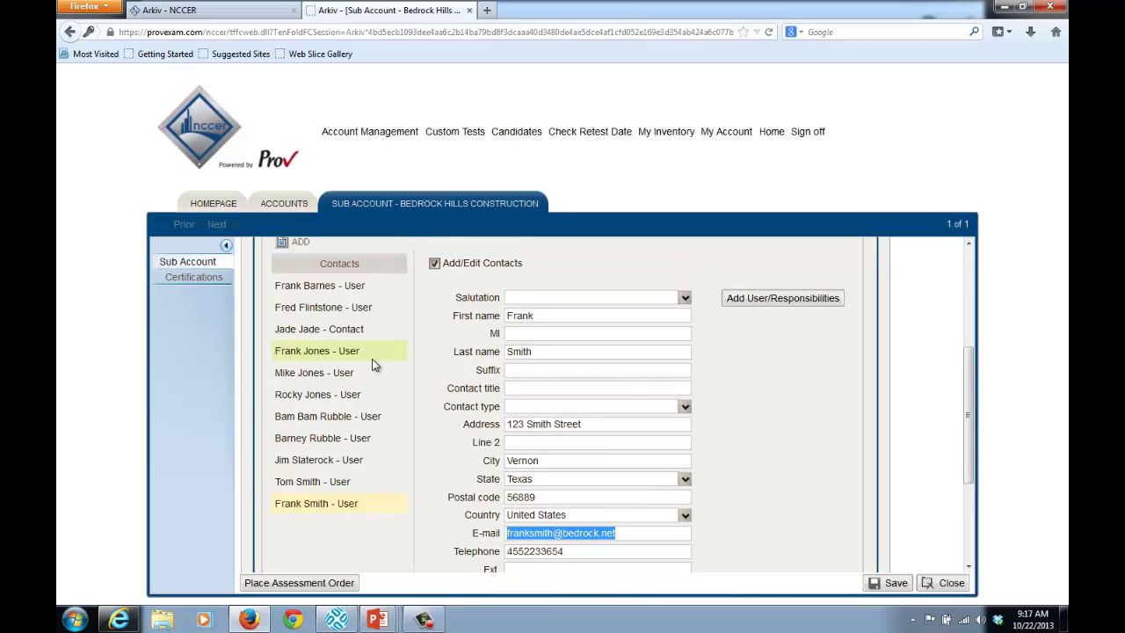
Step: Open another existing user's contact for editing and view the sub-account's address details
click(328, 374)
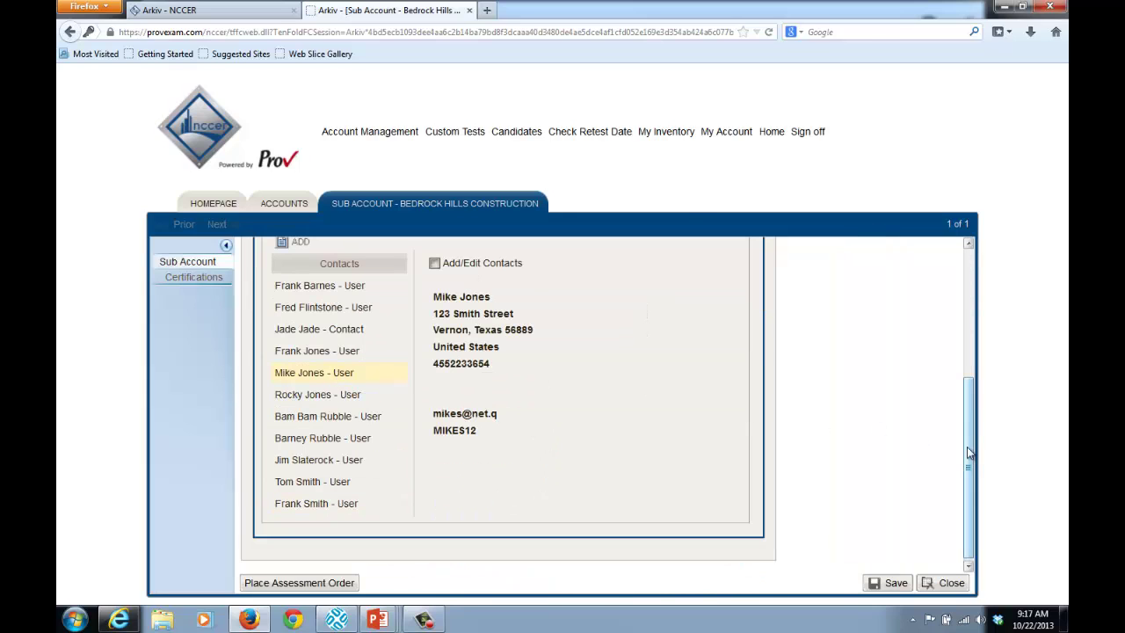
drag(967, 447, 422, 369)
click(434, 352)
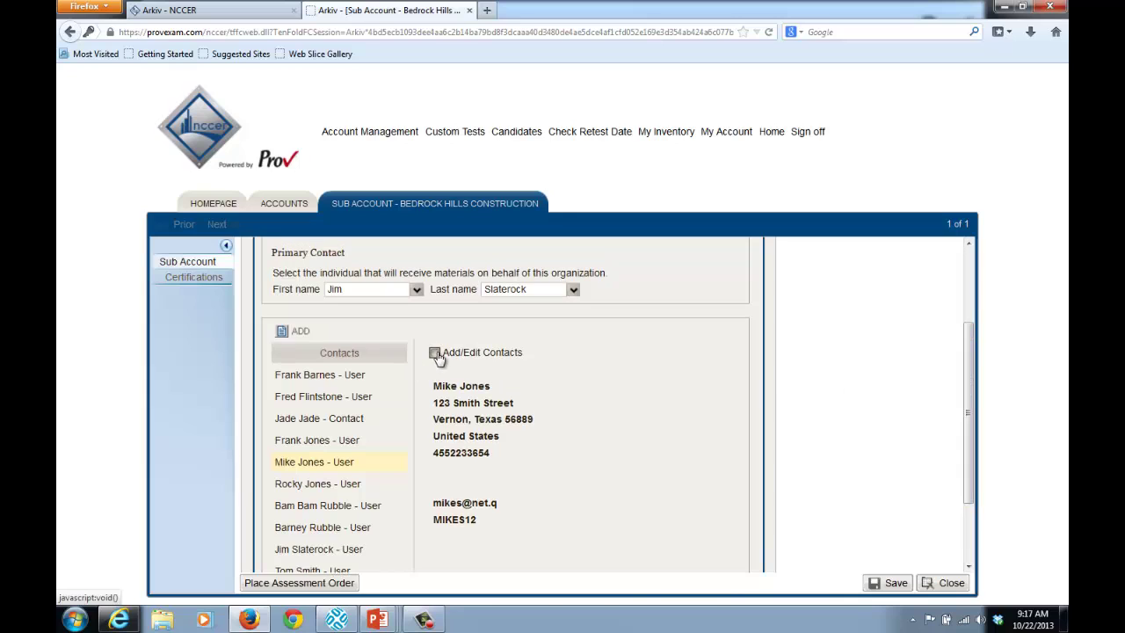
scroll(964, 446, up, 1)
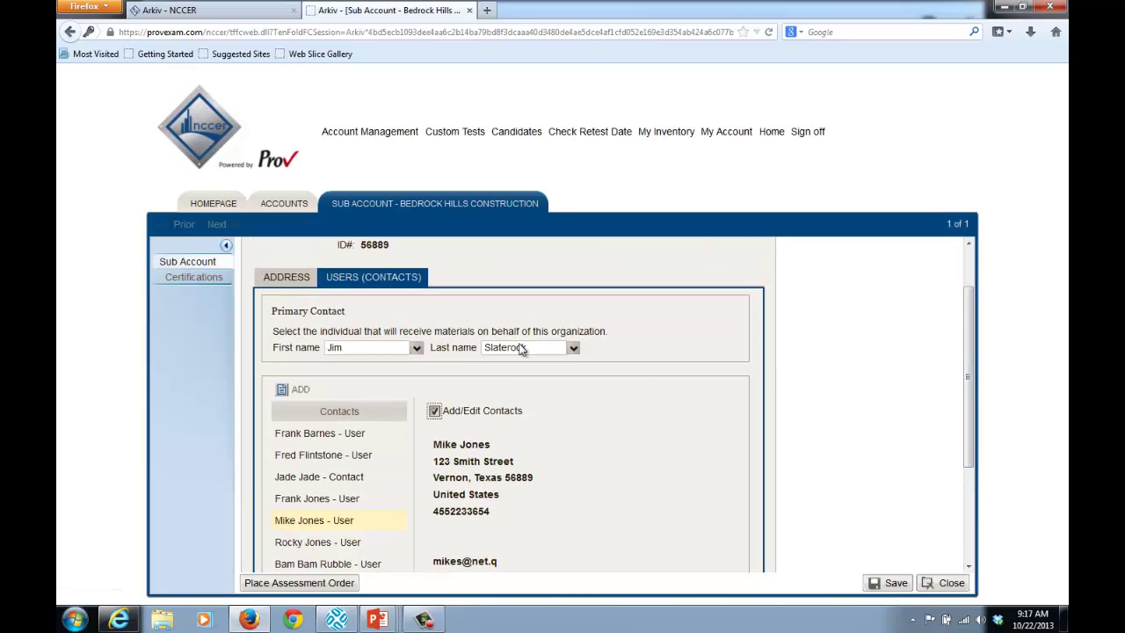
click(291, 280)
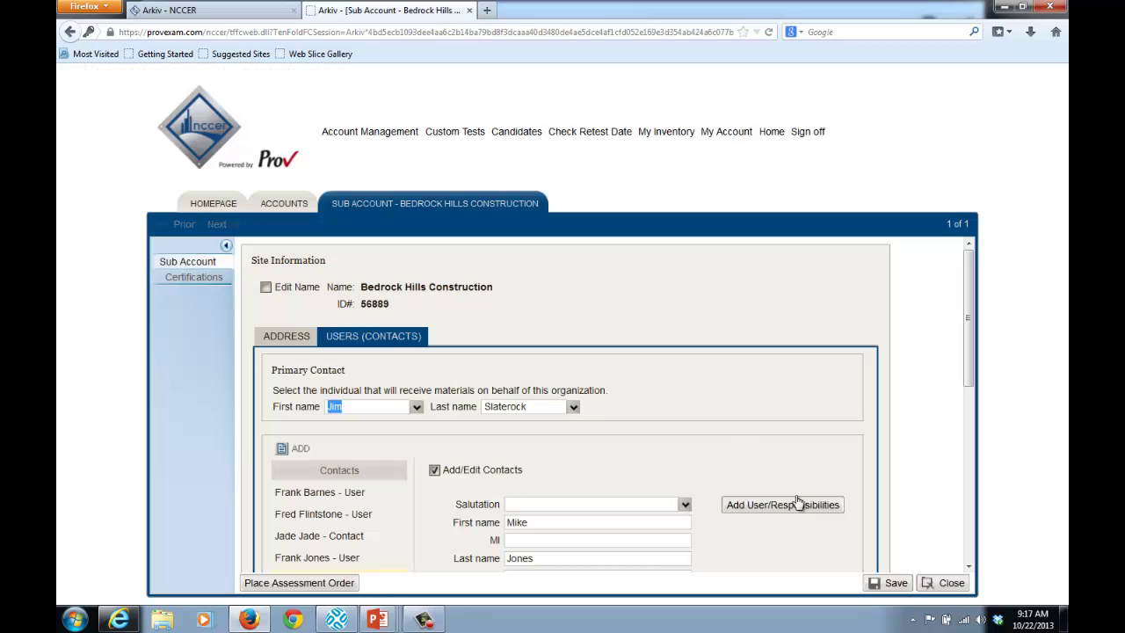
Step: Cancel out of the existing user's login details and close the sub-account without saving
click(795, 505)
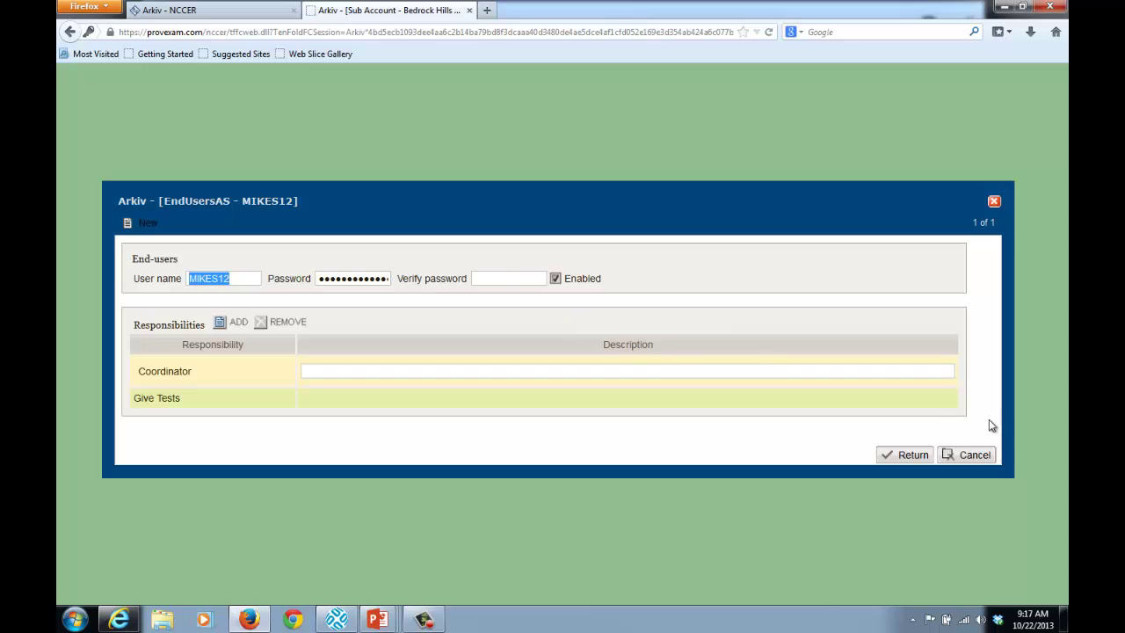
click(972, 457)
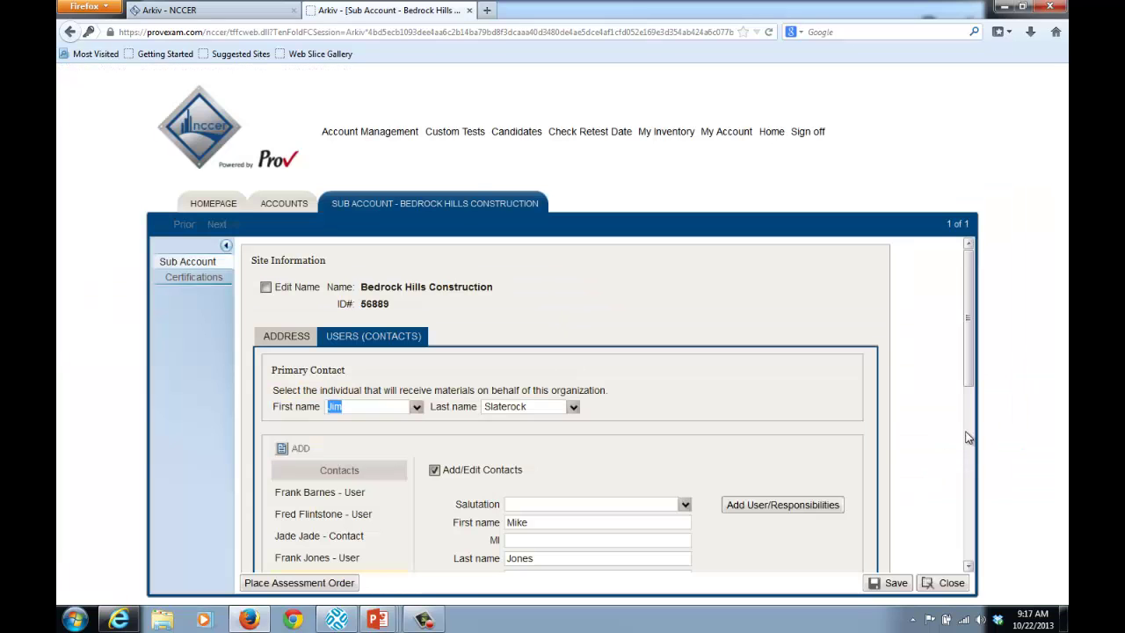
click(949, 582)
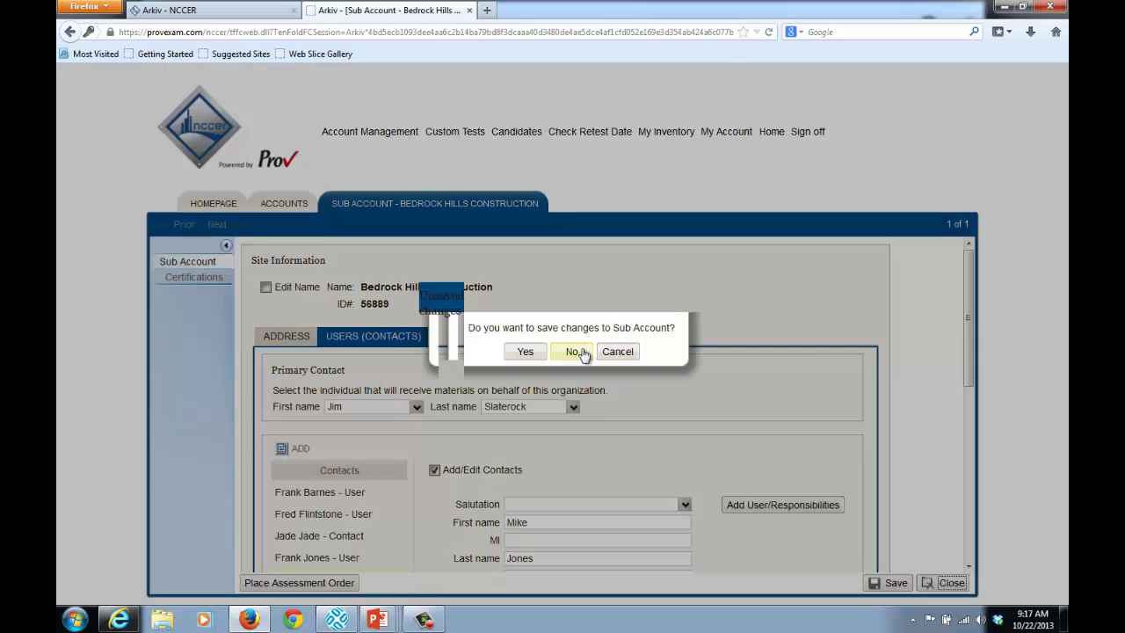
click(572, 352)
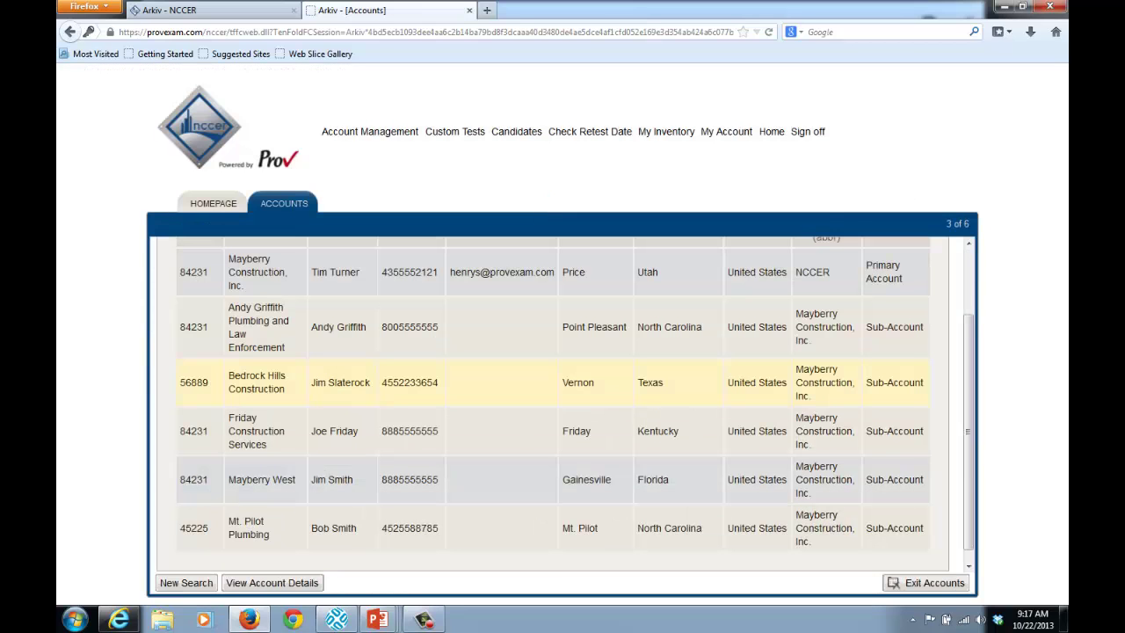